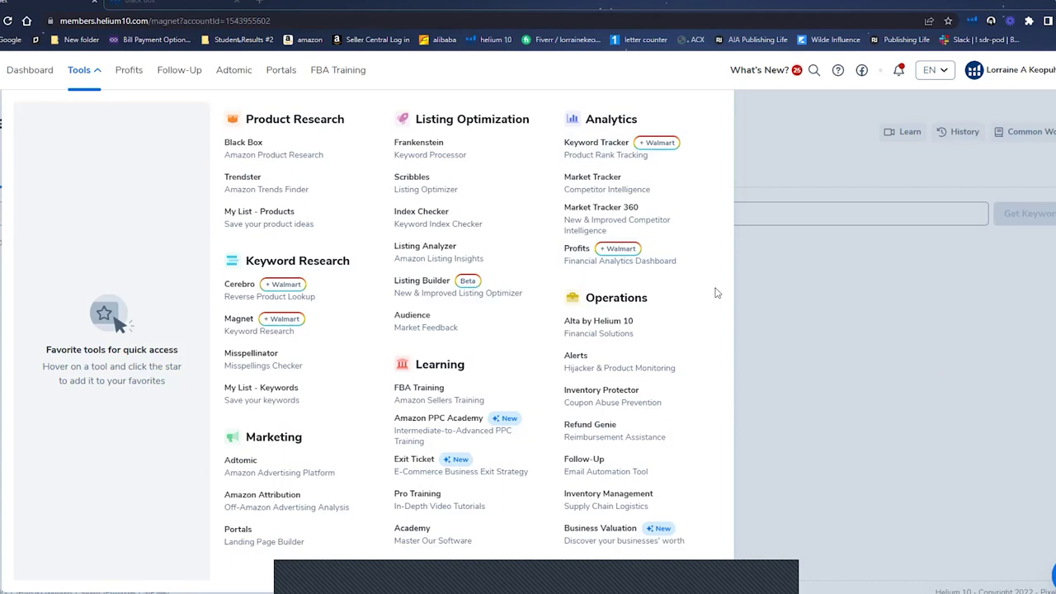
# Leave the Magnet page and switch to the already open Black Box product search
pyautogui.click(824, 247)
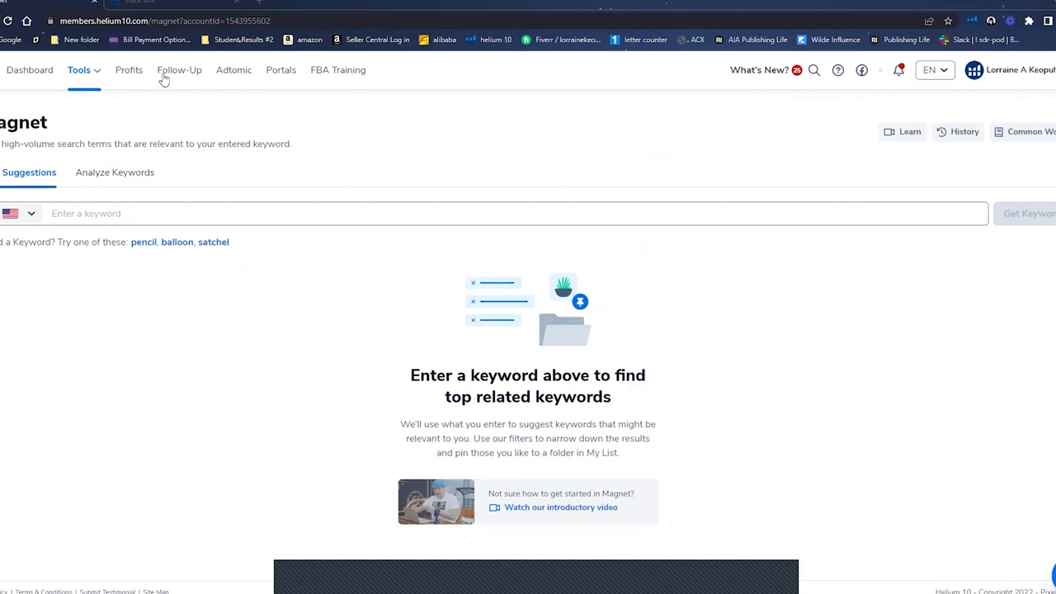
pyautogui.click(126, 6)
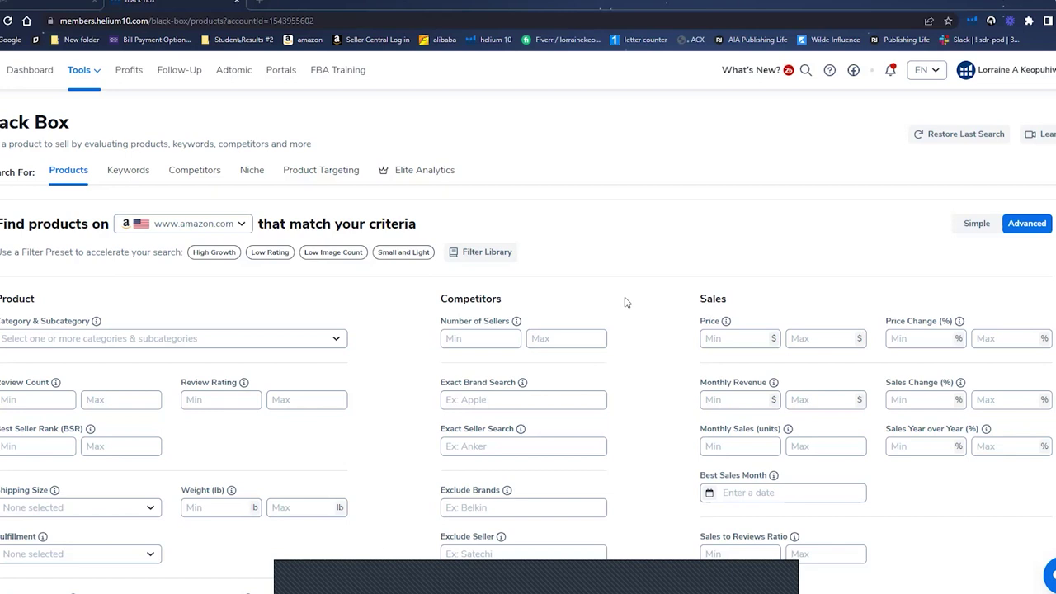
pyautogui.scroll(-2, 625, 302)
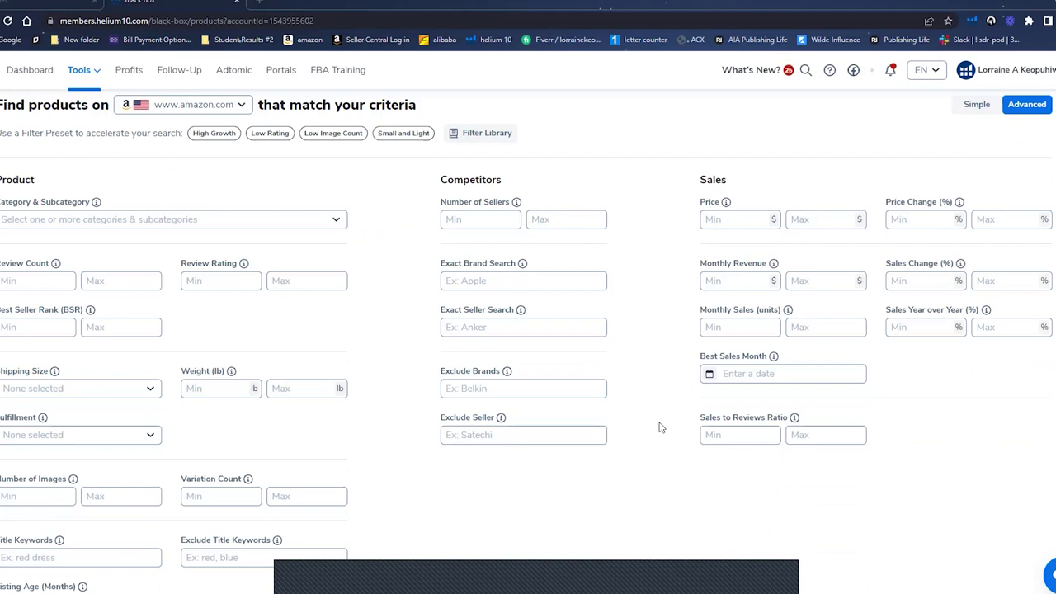
# Filter the product categories to Home & Kitchen, Kitchen & Dining, Office Products, and Patio, Lawn & Garden
pyautogui.click(336, 221)
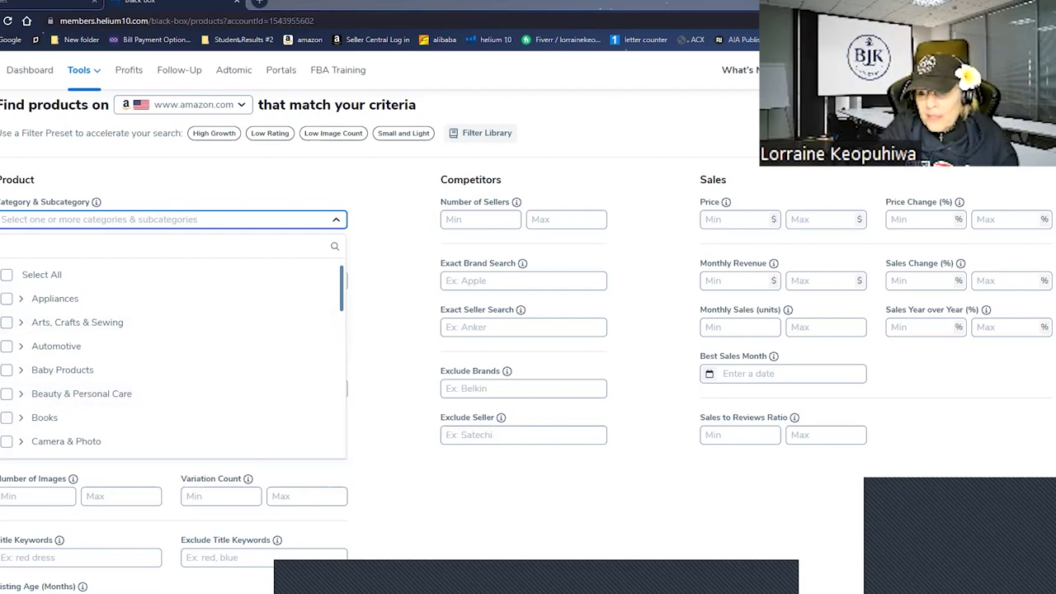
pyautogui.scroll(-3, 113, 362)
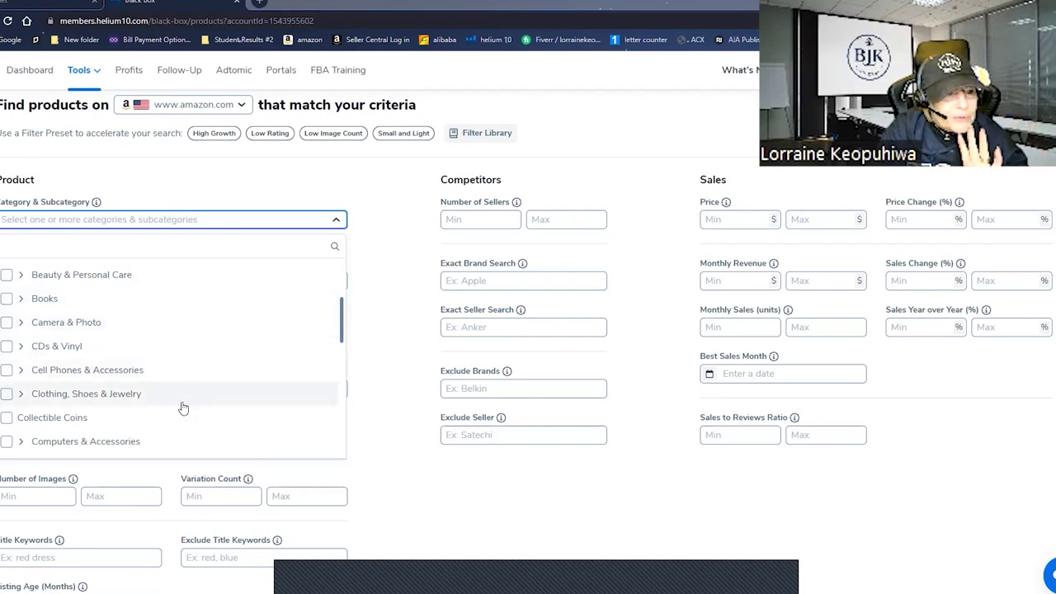
pyautogui.scroll(-4, 177, 415)
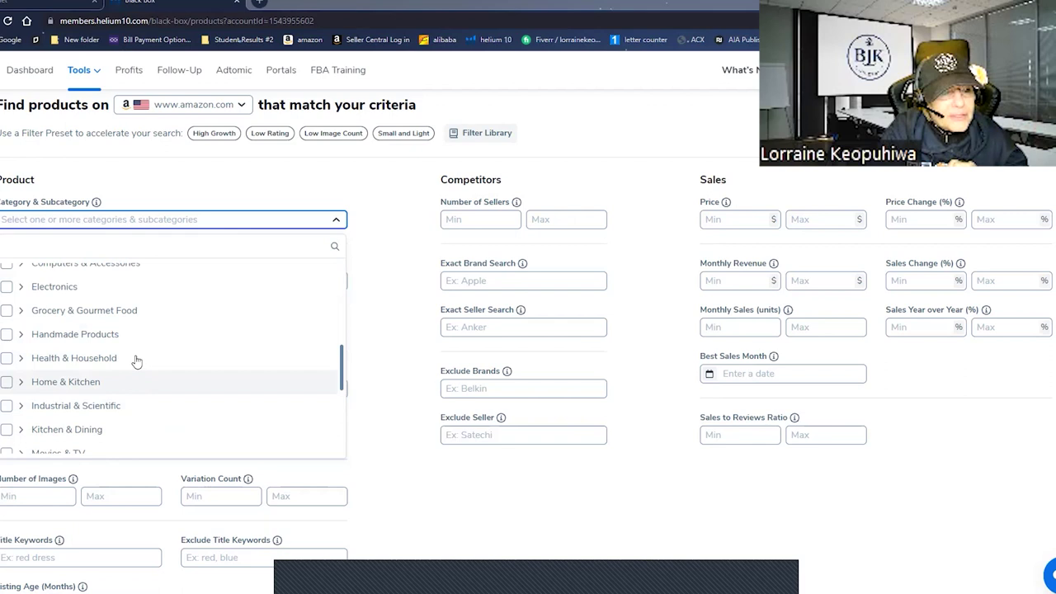
pyautogui.click(89, 381)
pyautogui.scroll(-2, 224, 376)
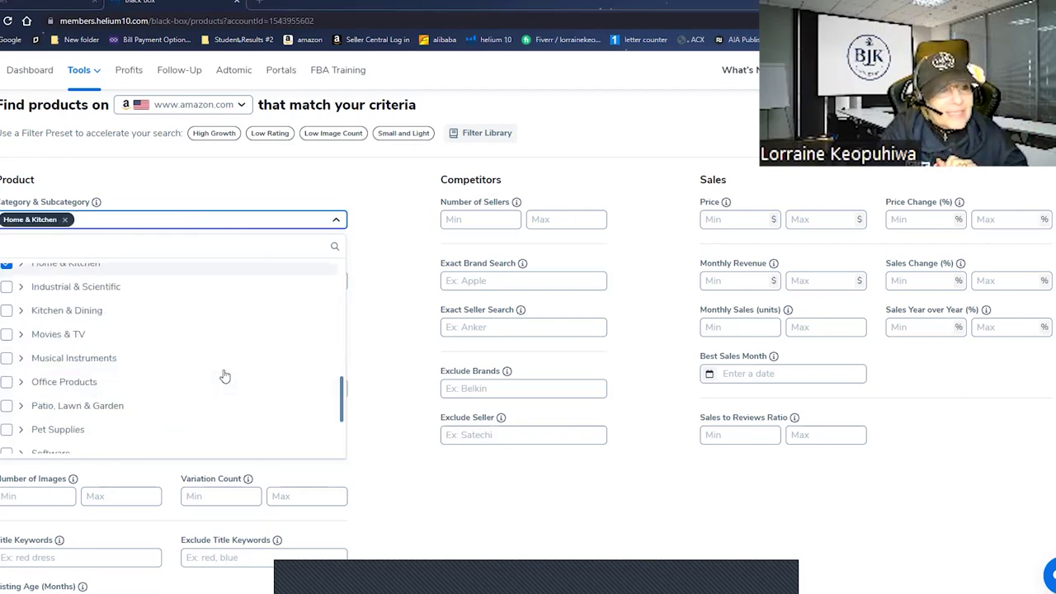
pyautogui.click(80, 310)
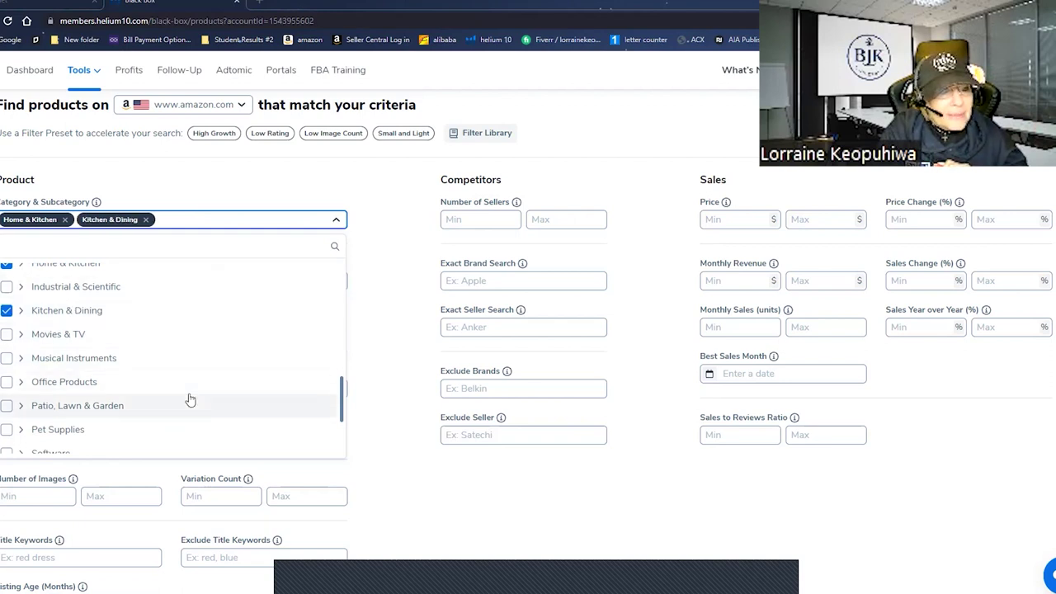
pyautogui.click(157, 388)
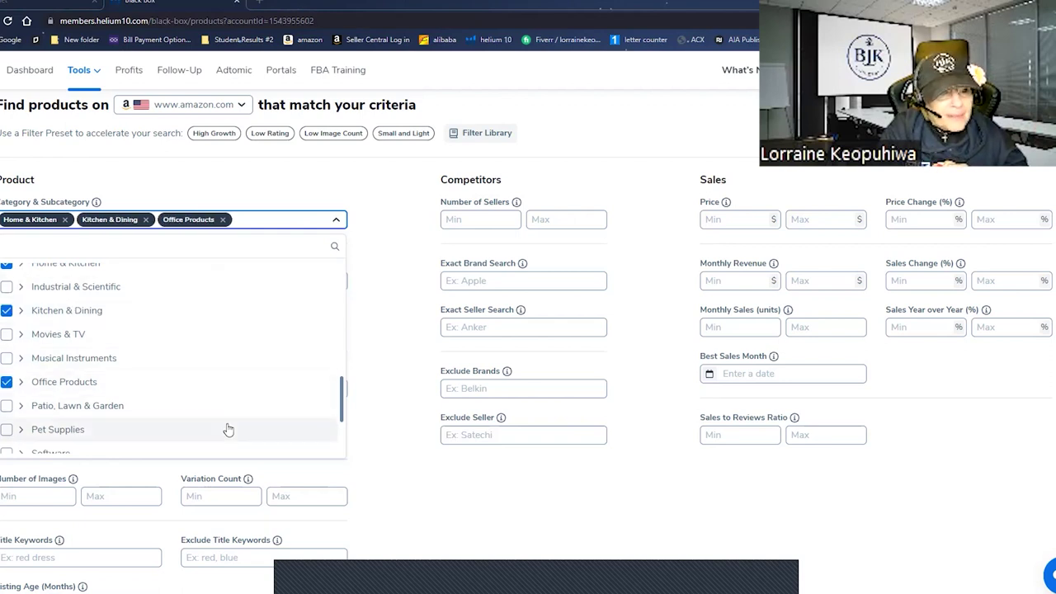
pyautogui.click(301, 415)
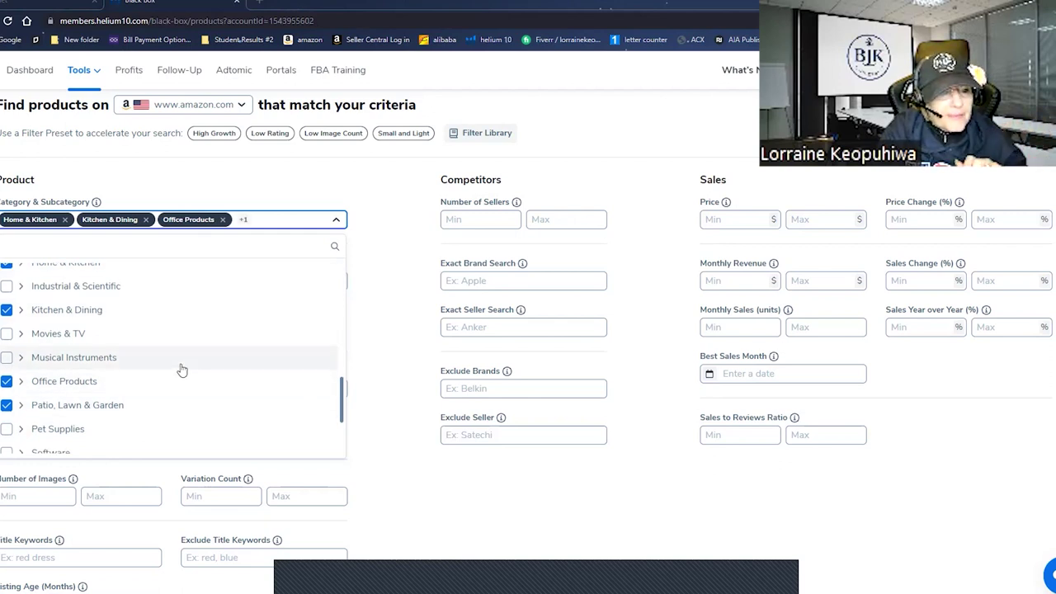
pyautogui.scroll(-2, 183, 370)
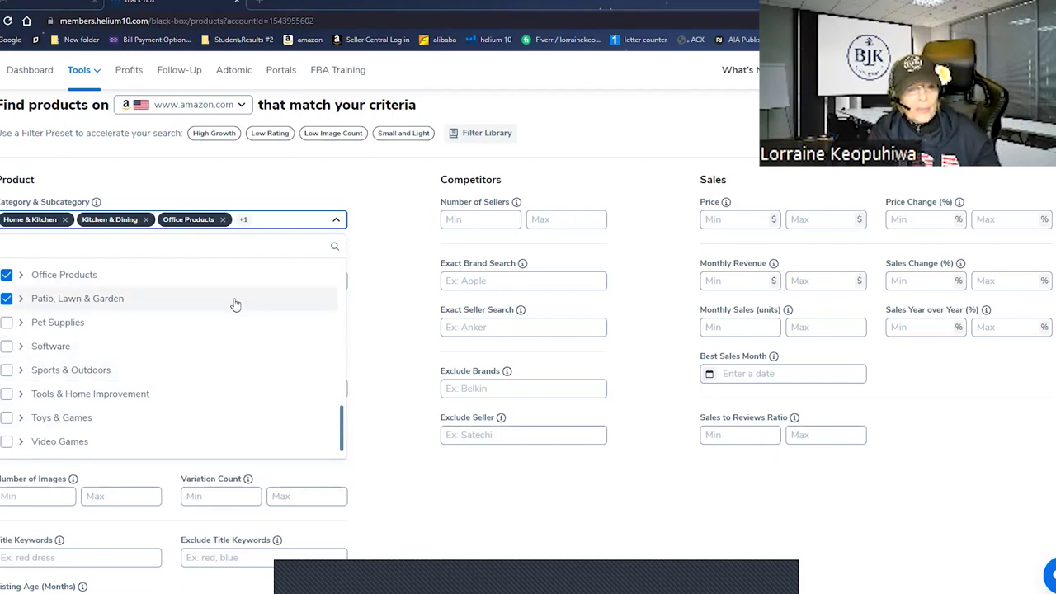
pyautogui.scroll(-1, 337, 270)
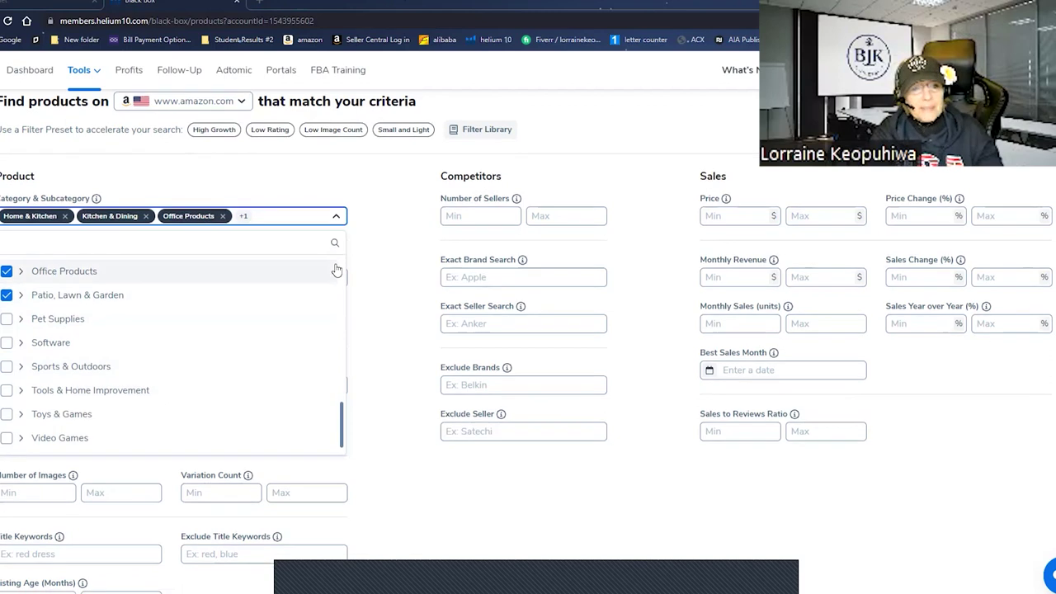
# Set the maximum variation count to 2 and the maximum review rating to 250
pyautogui.scroll(-1, 337, 270)
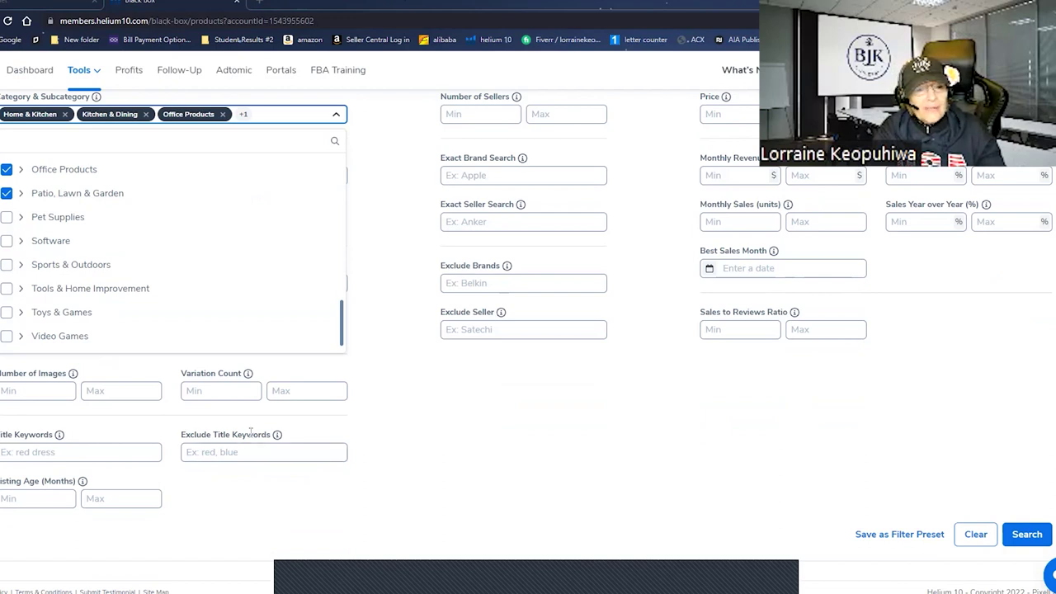
pyautogui.click(287, 392)
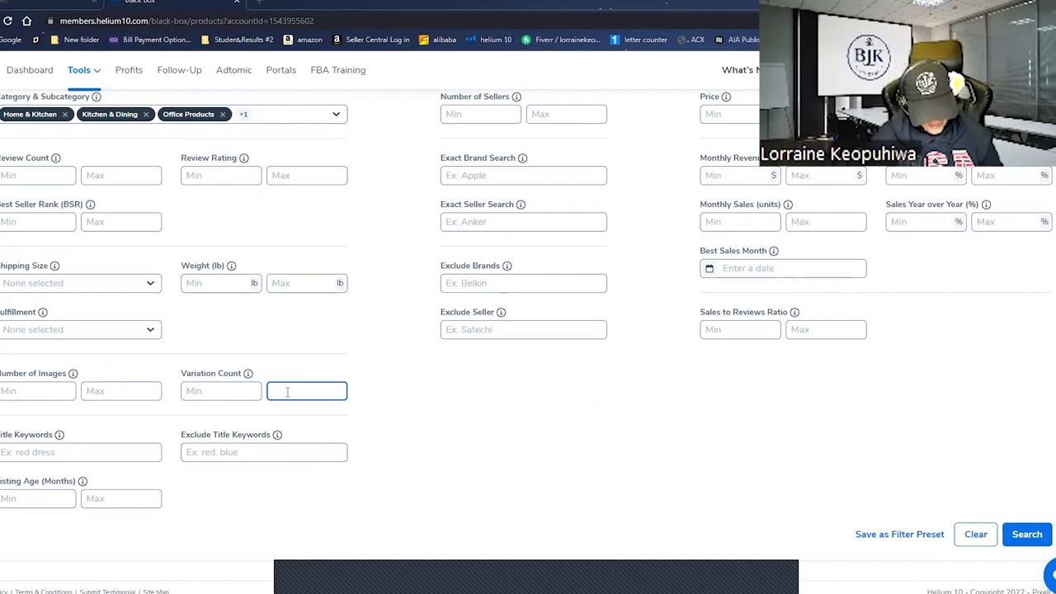
pyautogui.write('2')
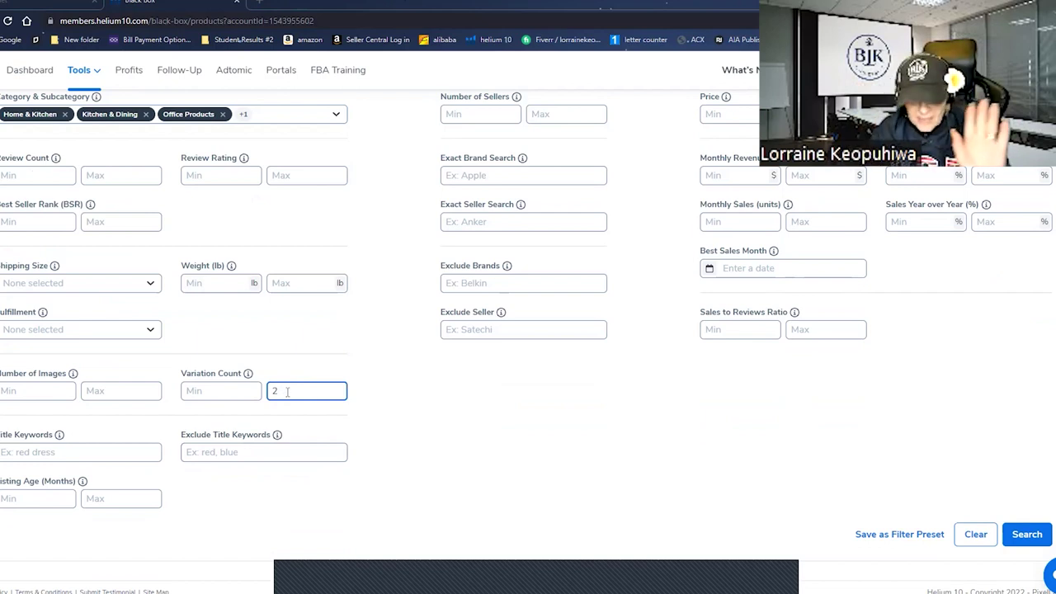
pyautogui.scroll(1, 396, 462)
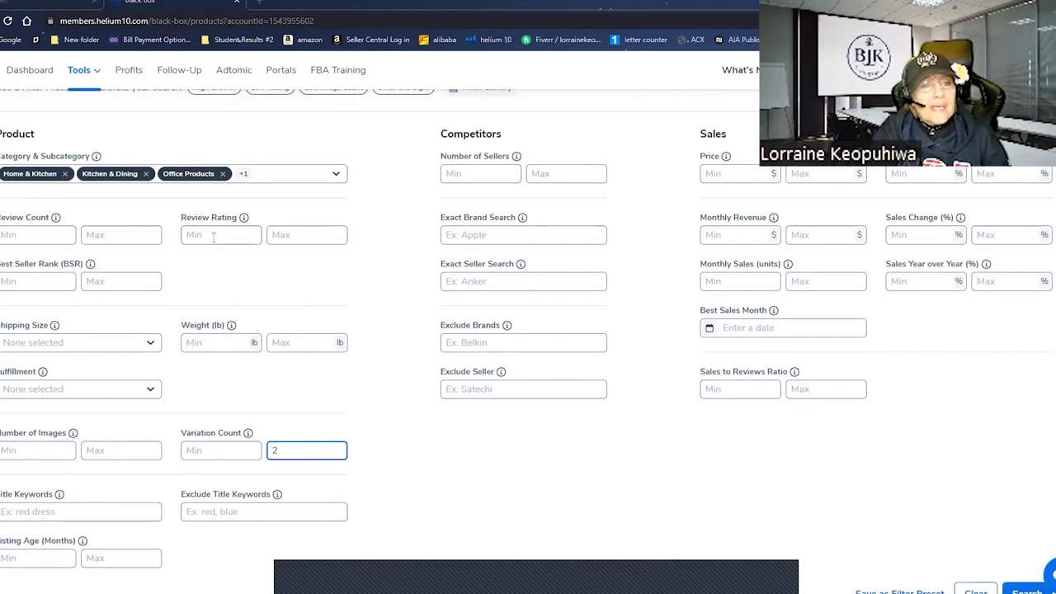
pyautogui.click(288, 235)
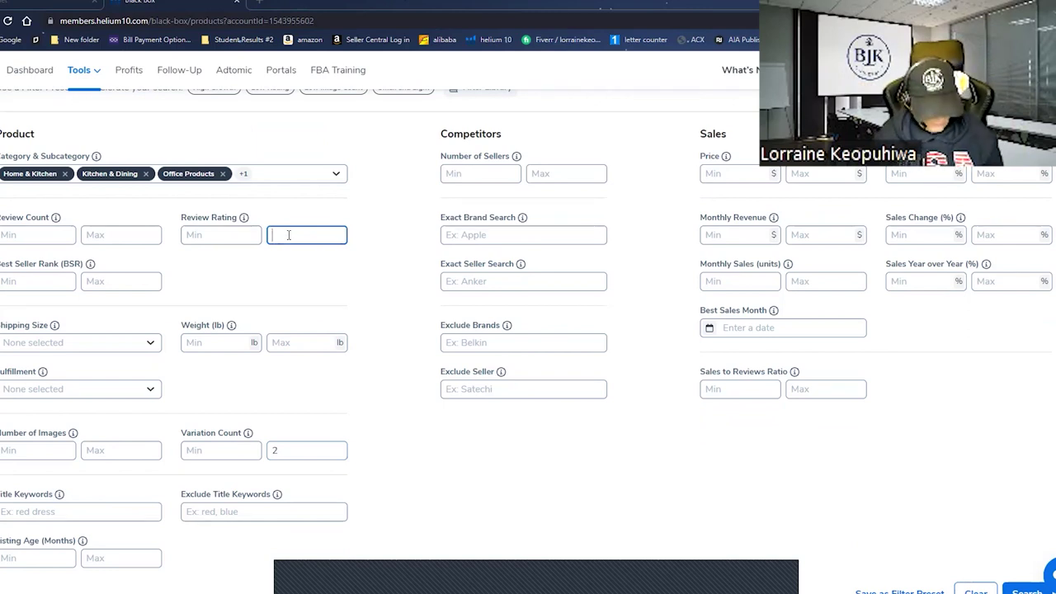
pyautogui.write('250')
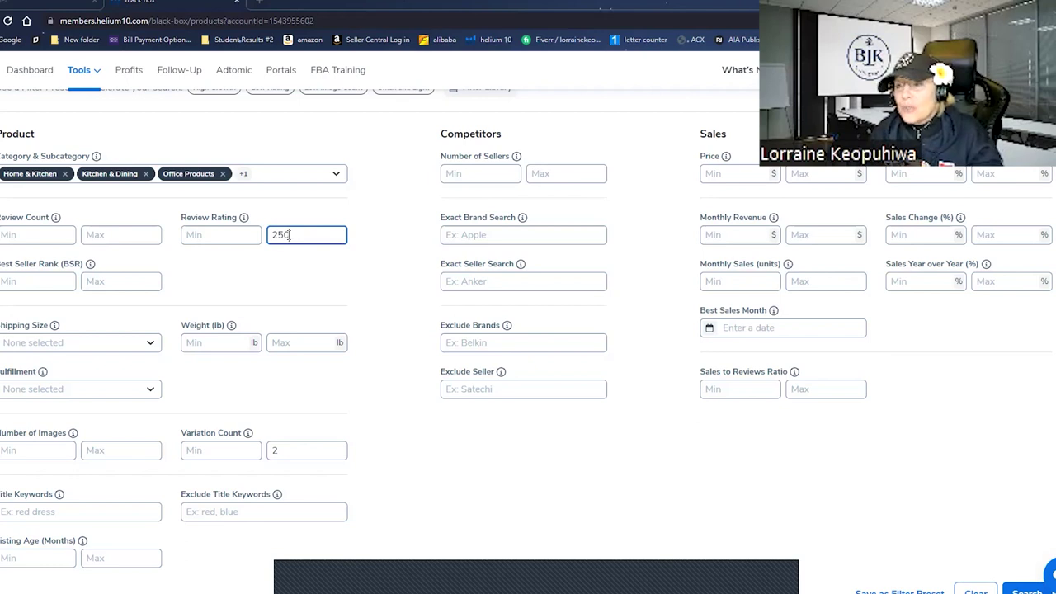
# Limit the fulfillment filter to FBA
pyautogui.click(151, 390)
pyautogui.click(124, 448)
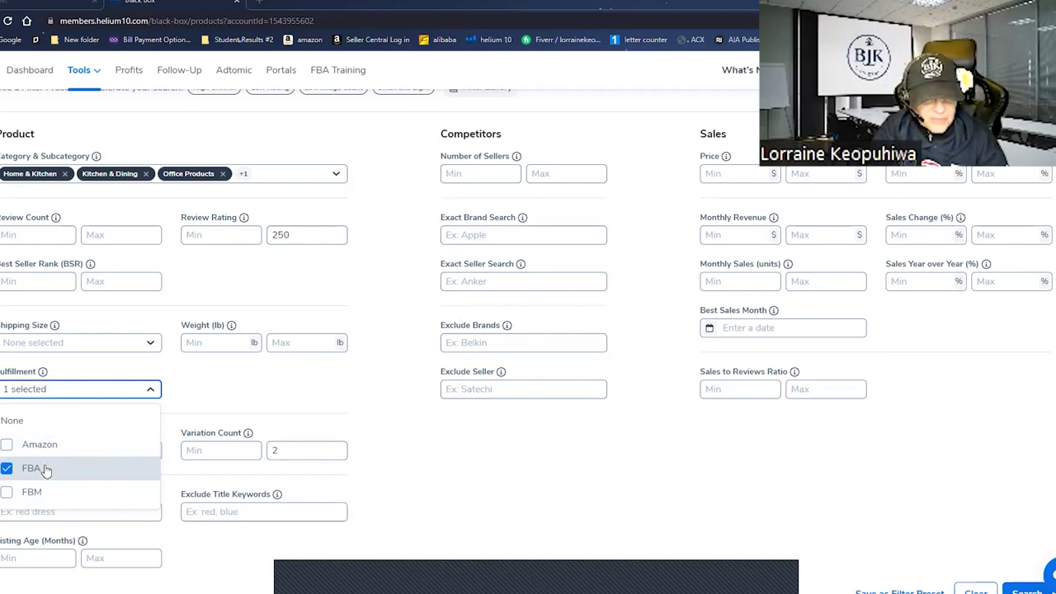
pyautogui.click(536, 458)
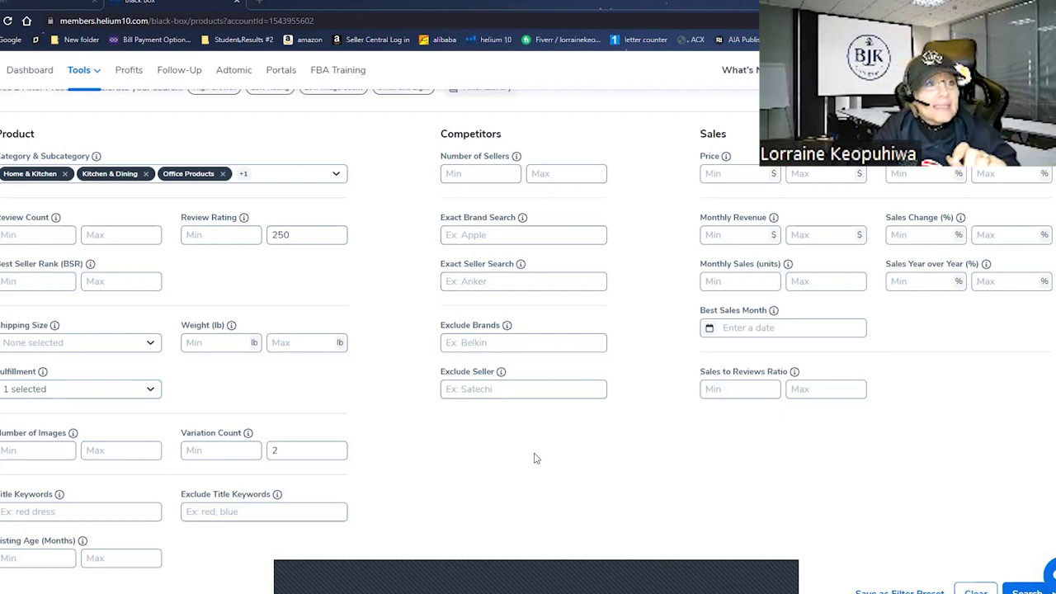
# Set the price range filter to a minimum of $21.99 and a maximum of $39.99
pyautogui.scroll(3, 534, 458)
pyautogui.scroll(-4, 528, 450)
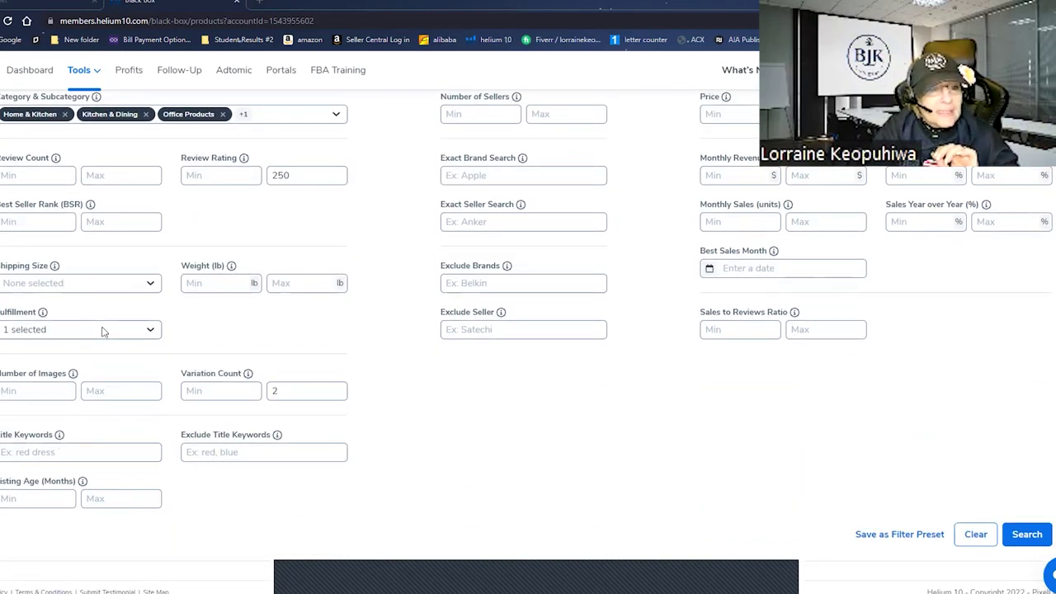
pyautogui.scroll(1, 619, 441)
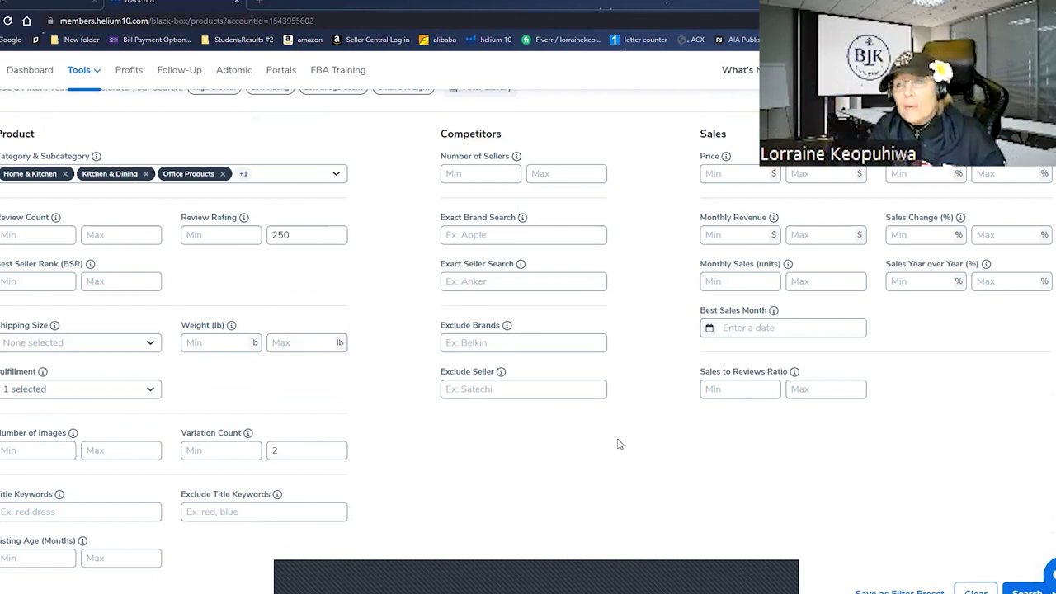
pyautogui.click(715, 175)
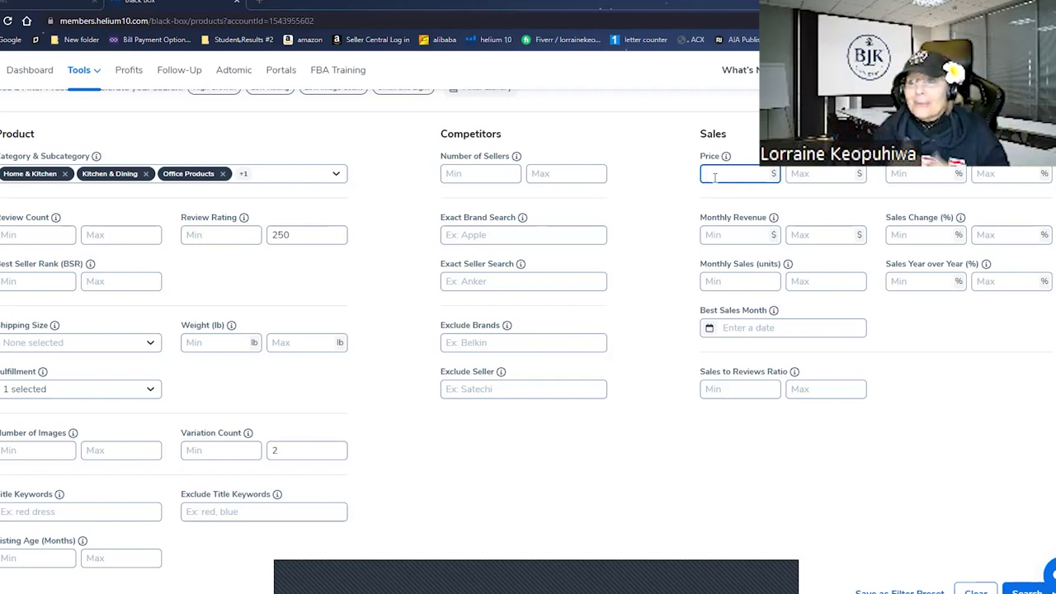
pyautogui.write('21.99')
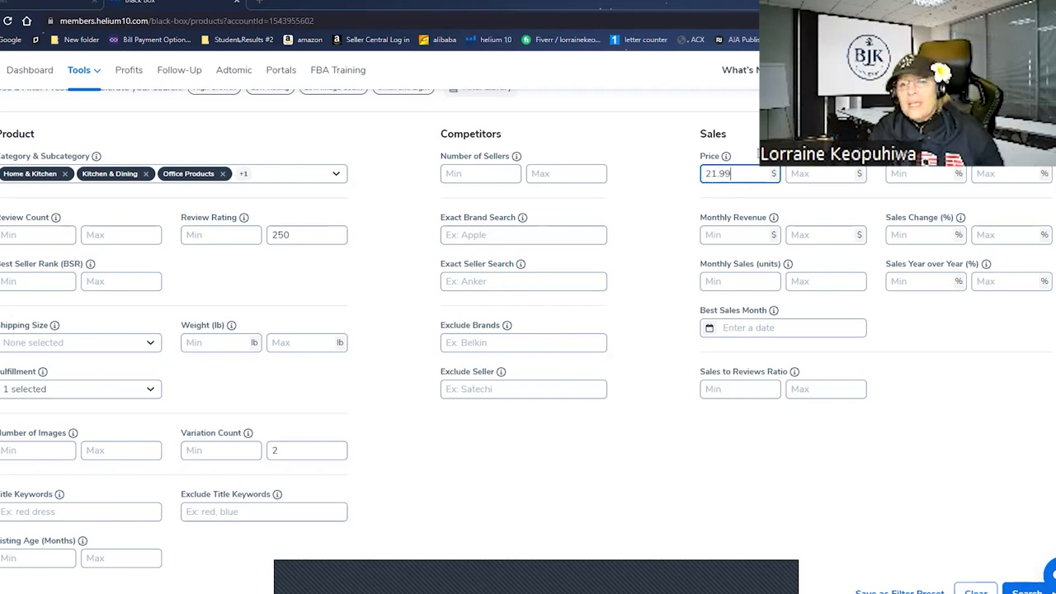
pyautogui.click(816, 172)
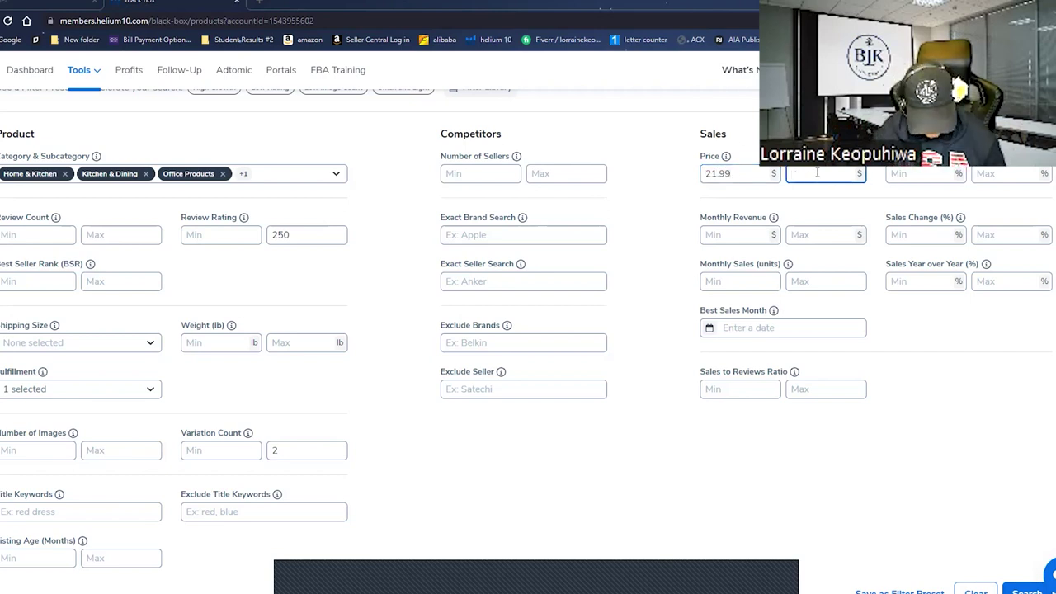
pyautogui.write('39.99')
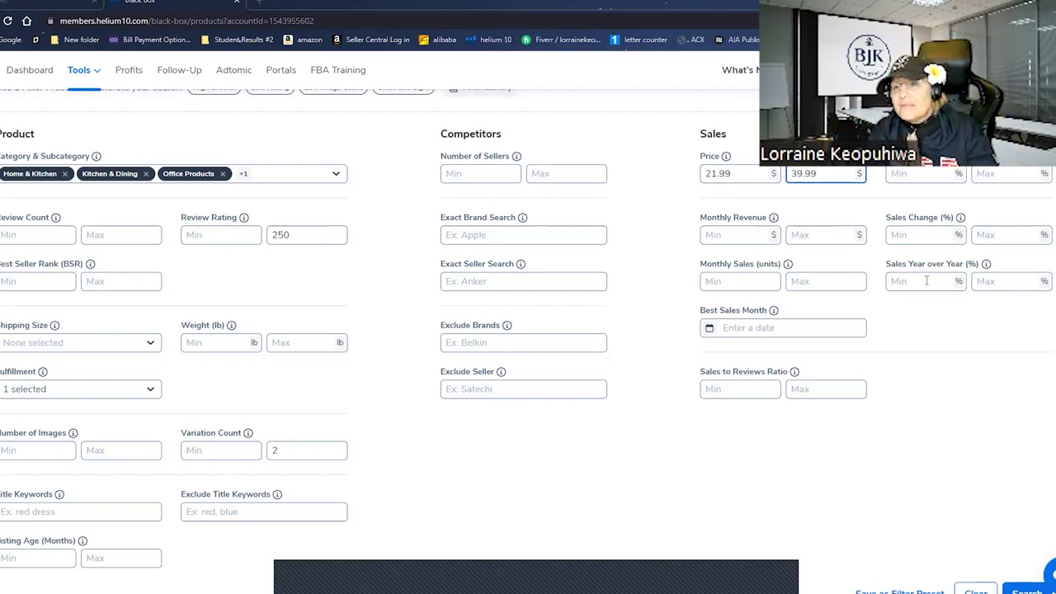
# Set the minimum monthly revenue to $8000, leaving the maximum blank
pyautogui.click(720, 236)
pyautogui.click(826, 233)
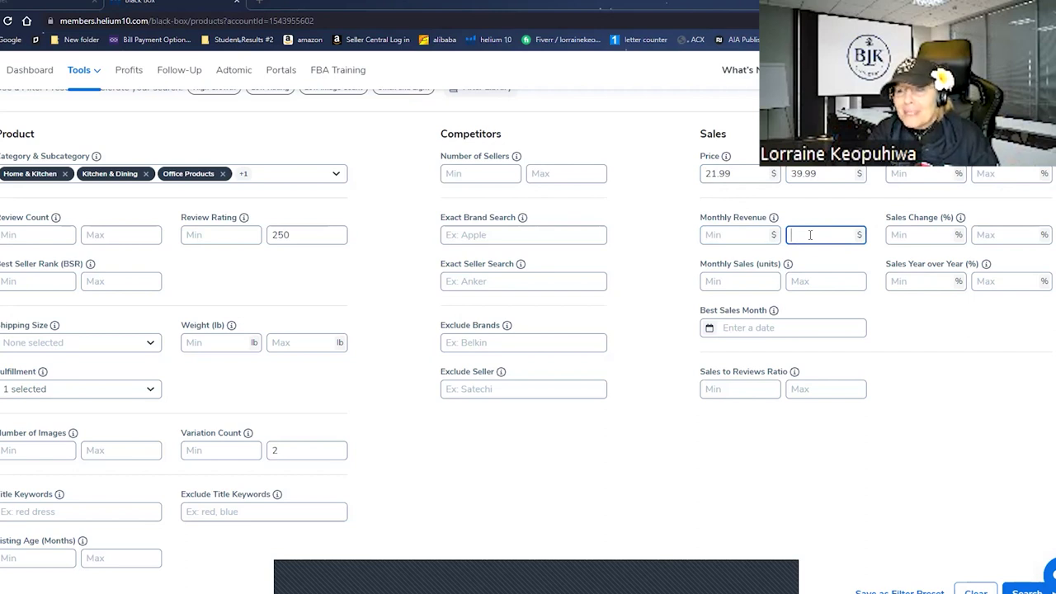
pyautogui.click(716, 234)
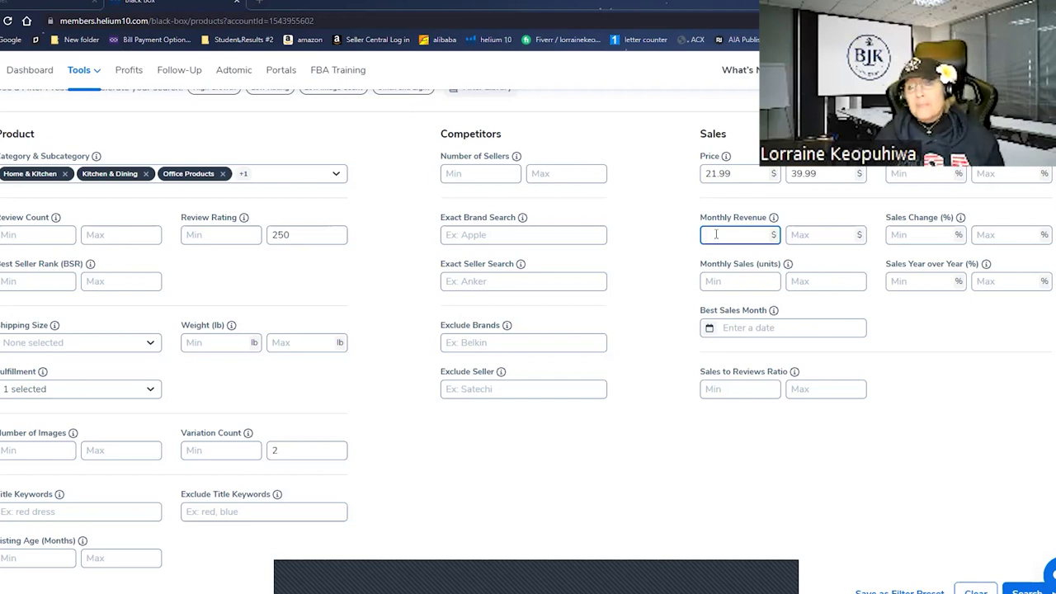
pyautogui.write('10000')
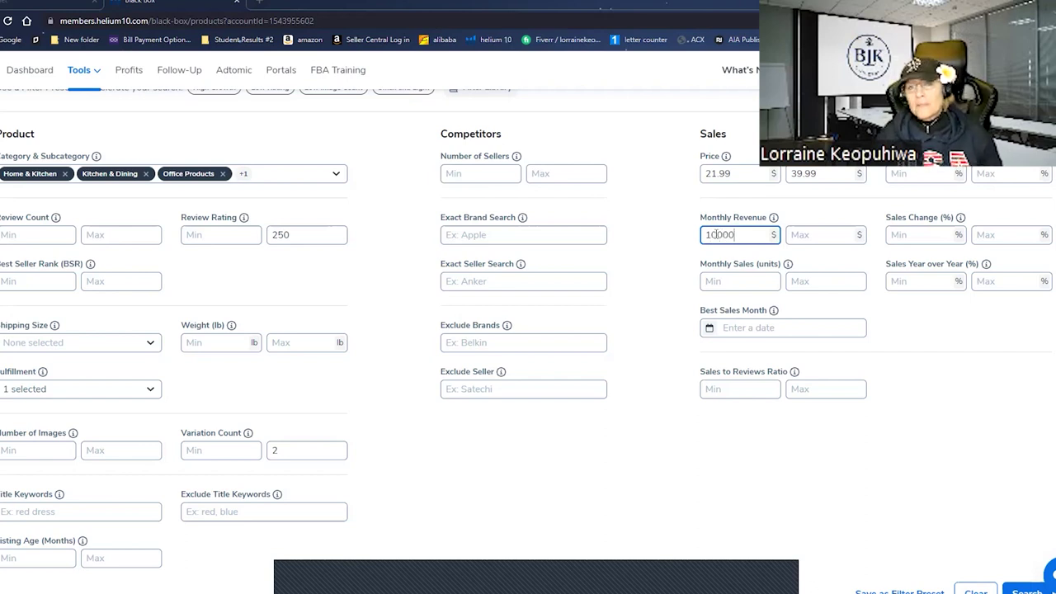
pyautogui.moveTo(752, 234); pyautogui.dragTo(674, 246)
pyautogui.write('80000')
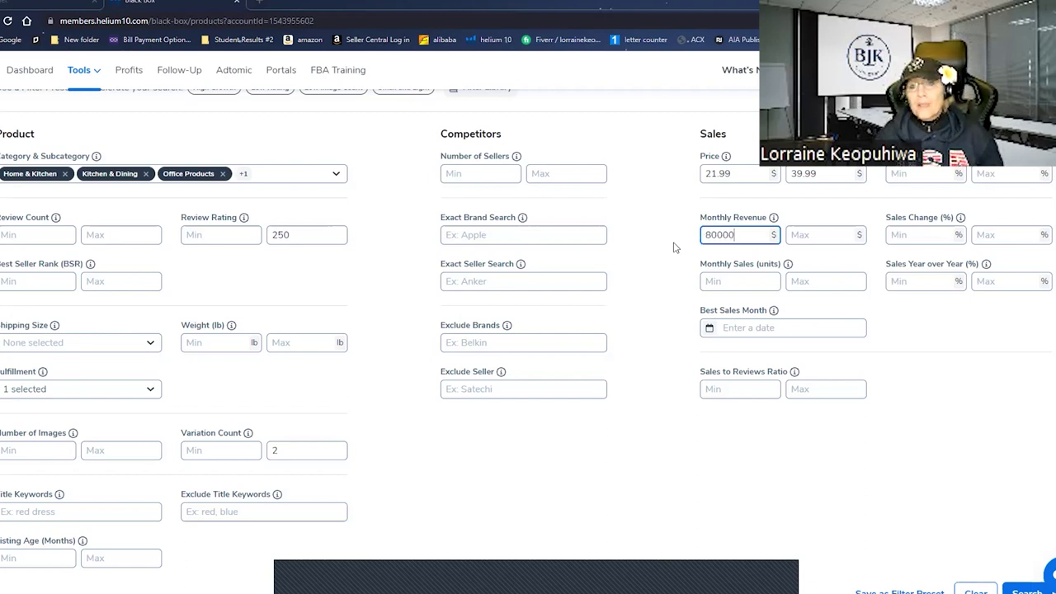
pyautogui.press('BackSpace')
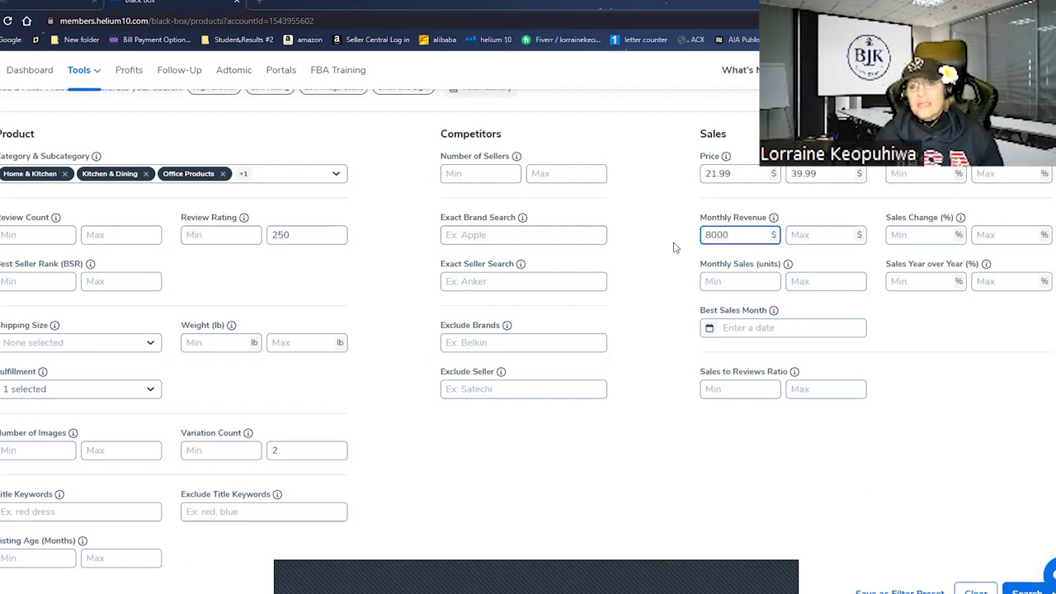
pyautogui.click(989, 412)
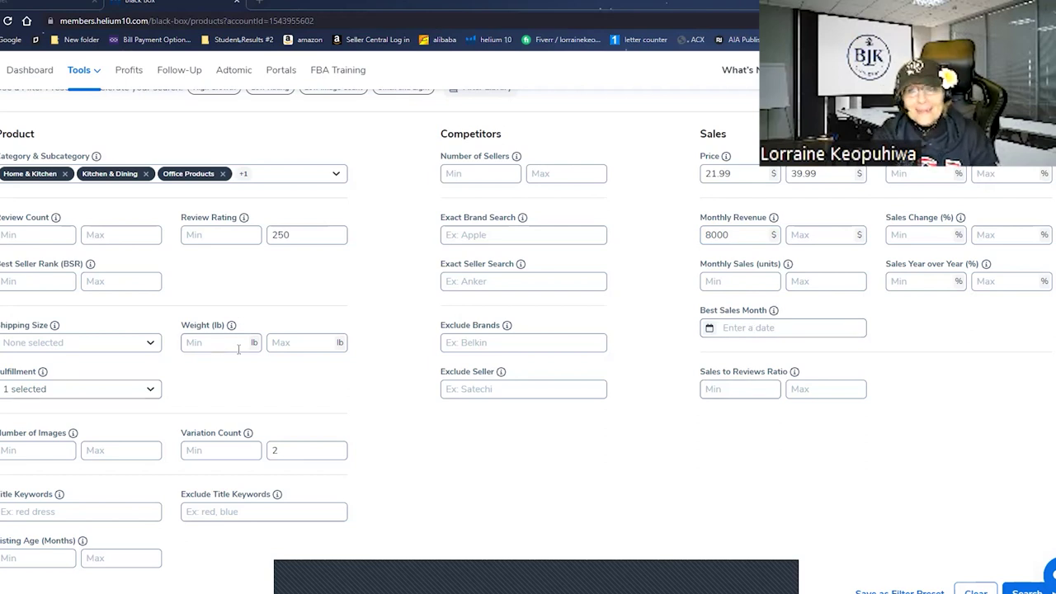
# Set the maximum product weight to 3 lb
pyautogui.click(276, 343)
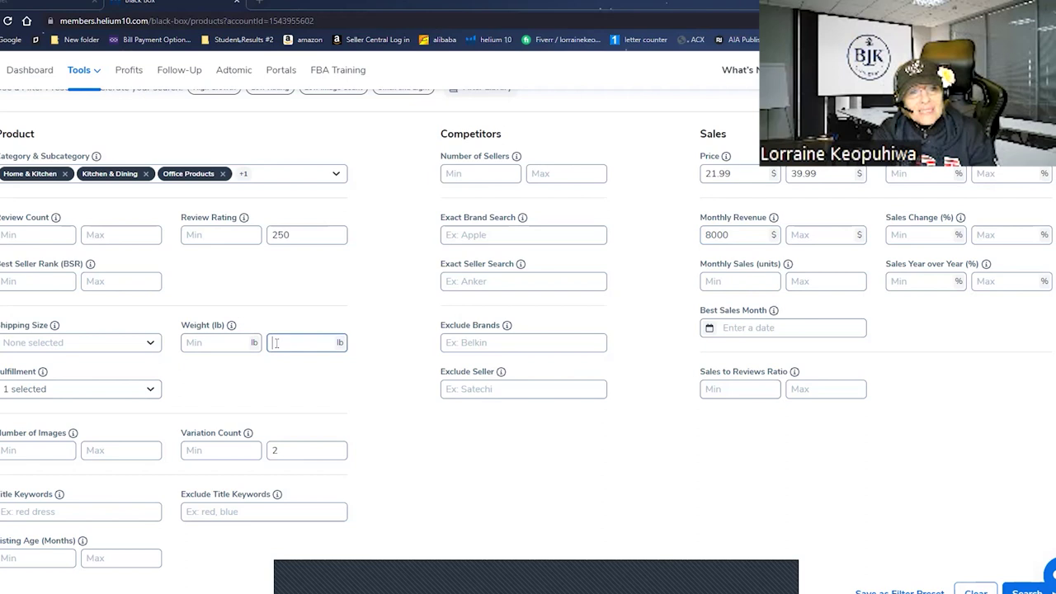
pyautogui.write('3')
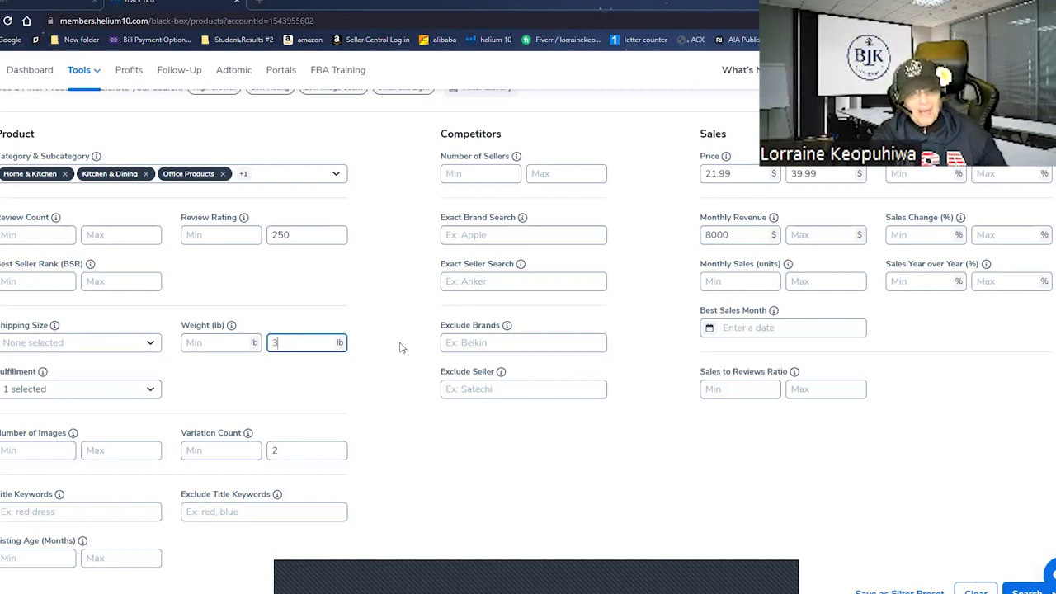
pyautogui.click(451, 452)
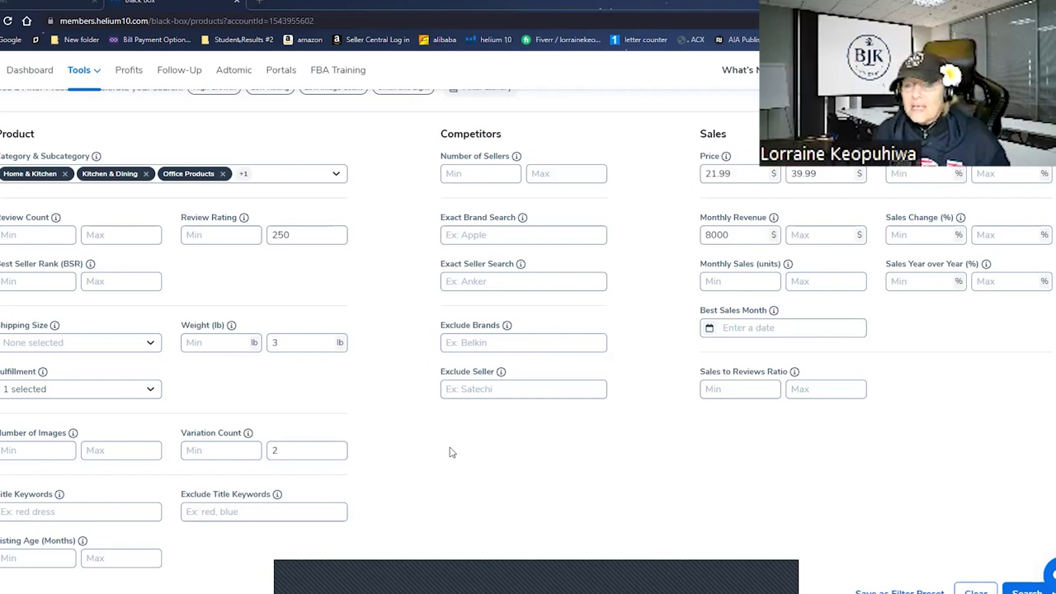
pyautogui.scroll(1, 160, 348)
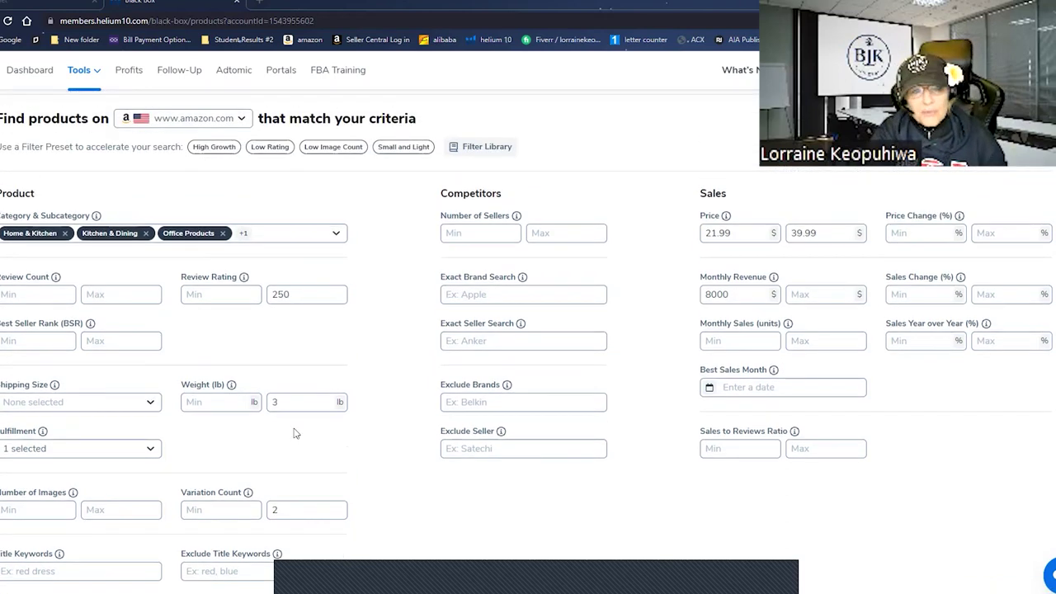
pyautogui.scroll(-2, 685, 442)
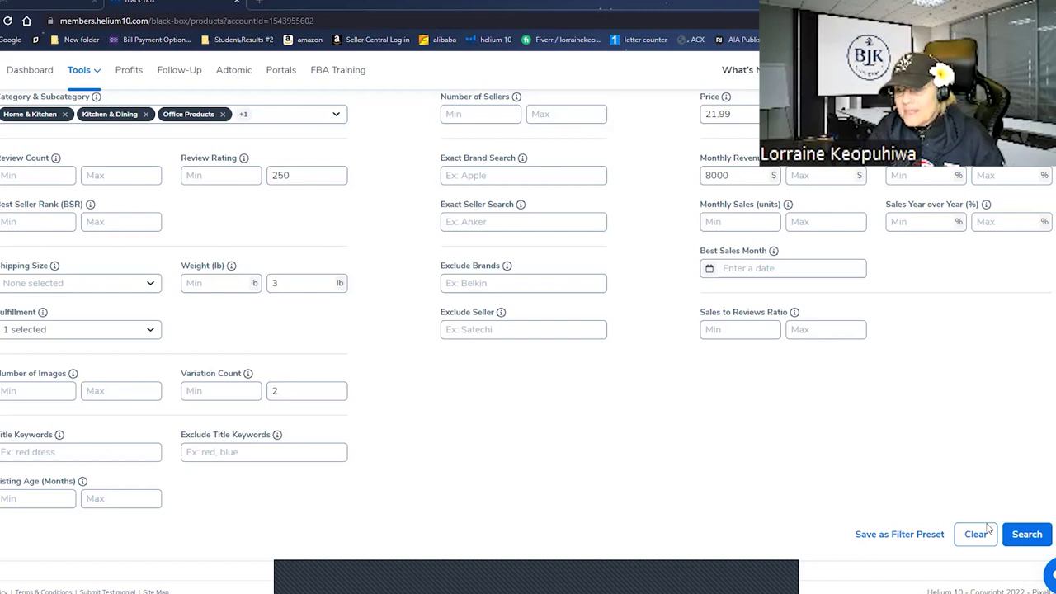
pyautogui.click(1023, 535)
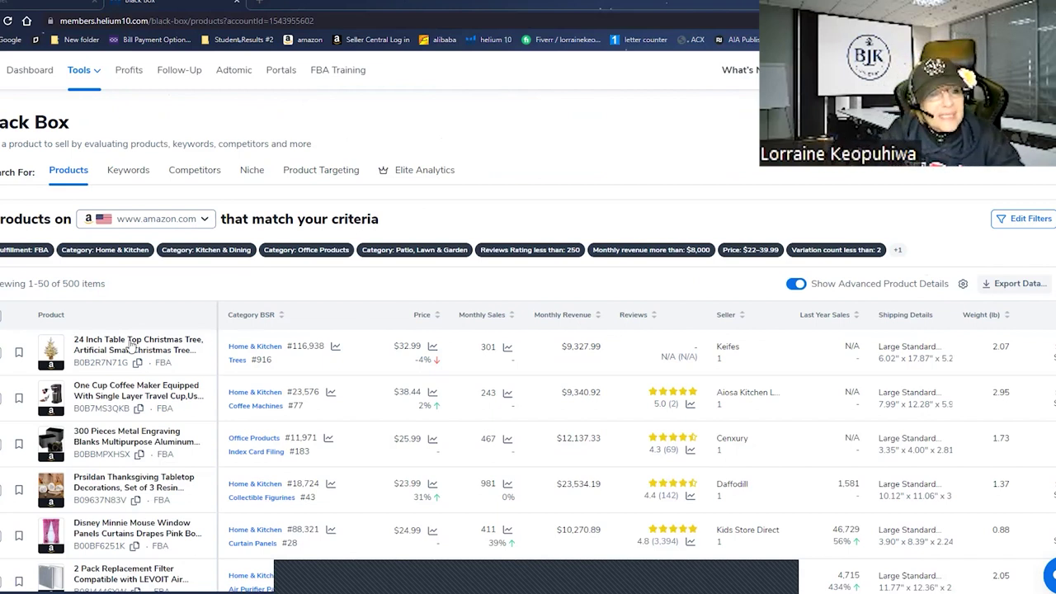
# Examine the sales and shipping details in the results and open the Amazon listing for the 300-piece metal engraving blanks
pyautogui.scroll(-3, 281, 285)
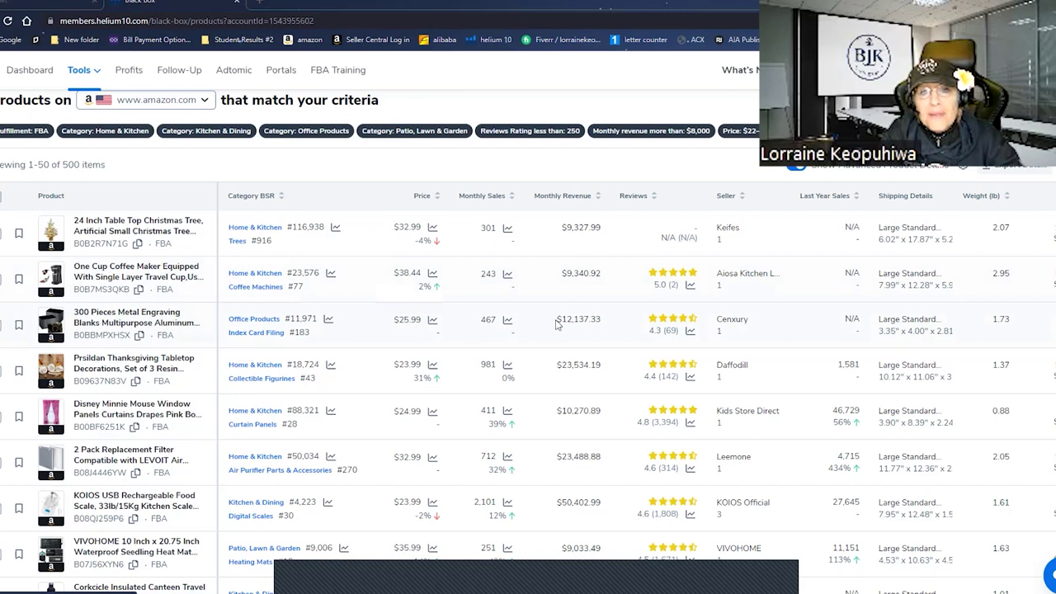
pyautogui.doubleClick(486, 320)
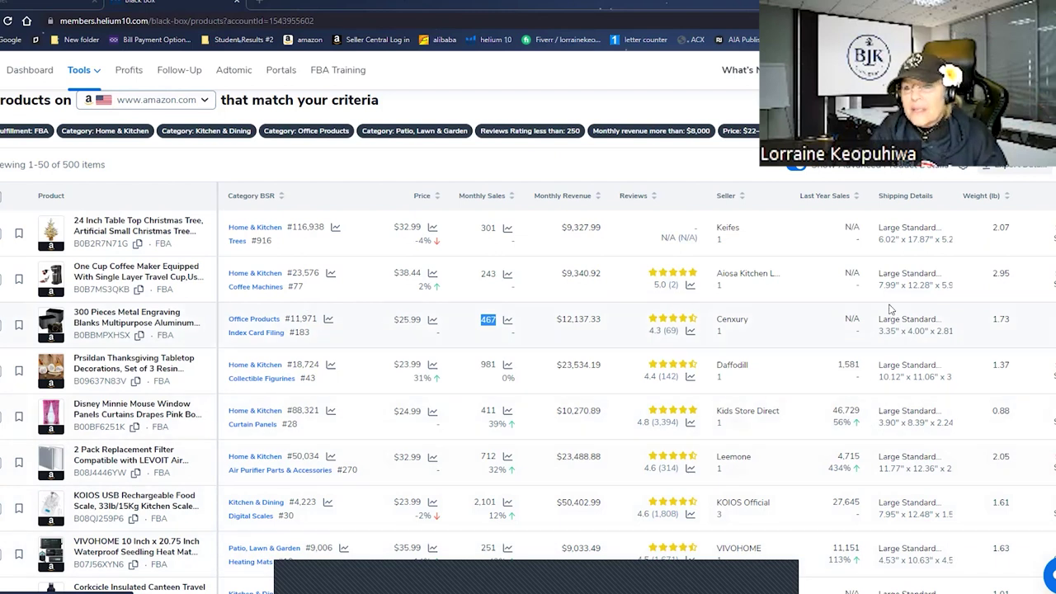
pyautogui.moveTo(932, 272)
pyautogui.mouseDown()
pyautogui.moveTo(911, 274)
pyautogui.moveTo(949, 274)
pyautogui.moveTo(937, 274)
pyautogui.mouseUp()
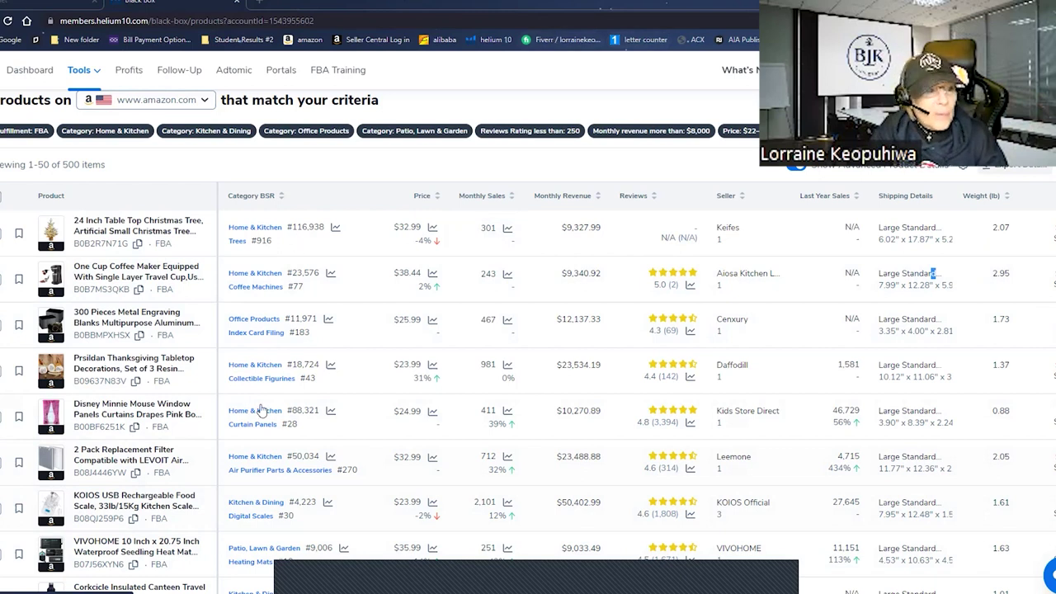
pyautogui.click(50, 326)
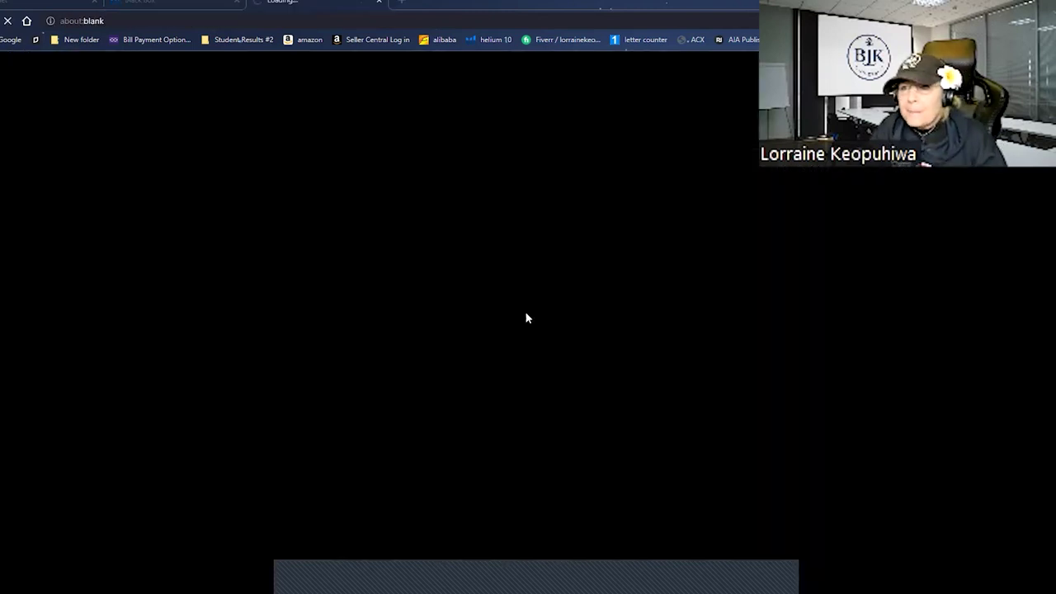